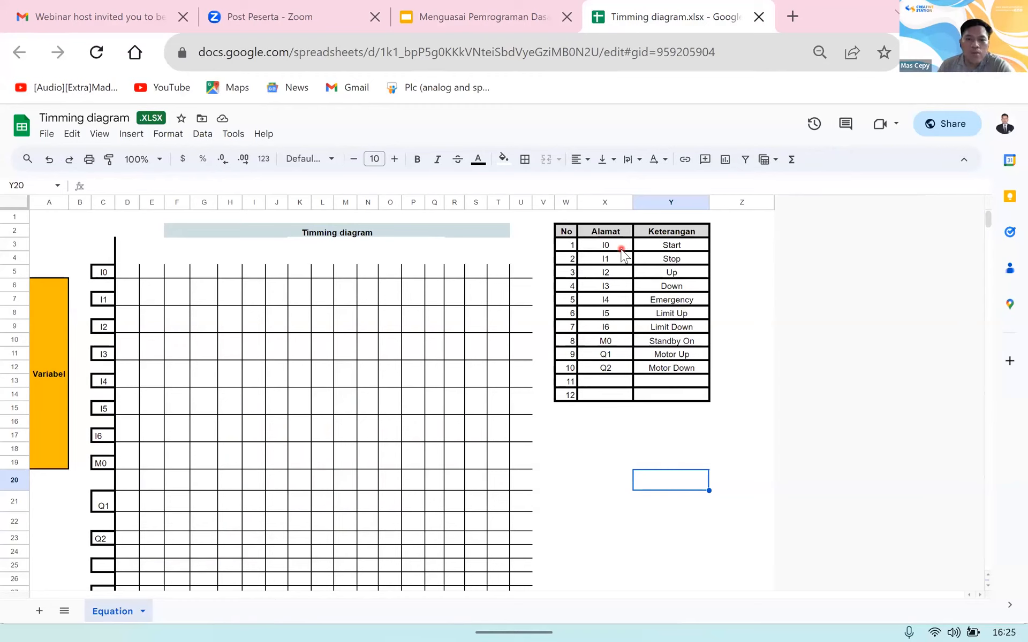
# Step: Change the Start and Stop addresses in the Alamat column to I0.0 and I0.1
pyautogui.click(622, 250)
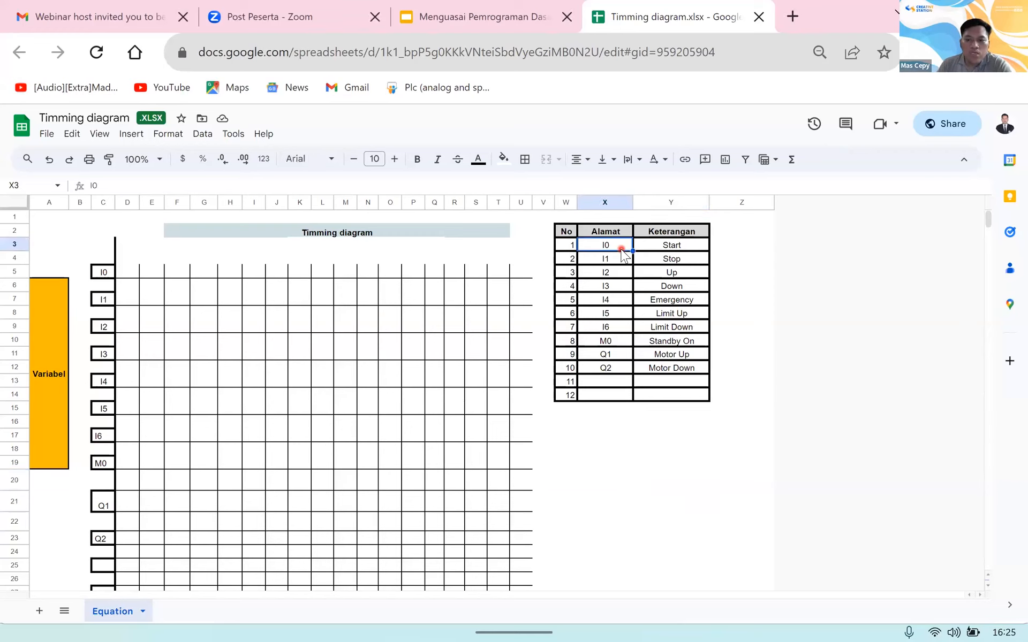
pyautogui.doubleClick(622, 250)
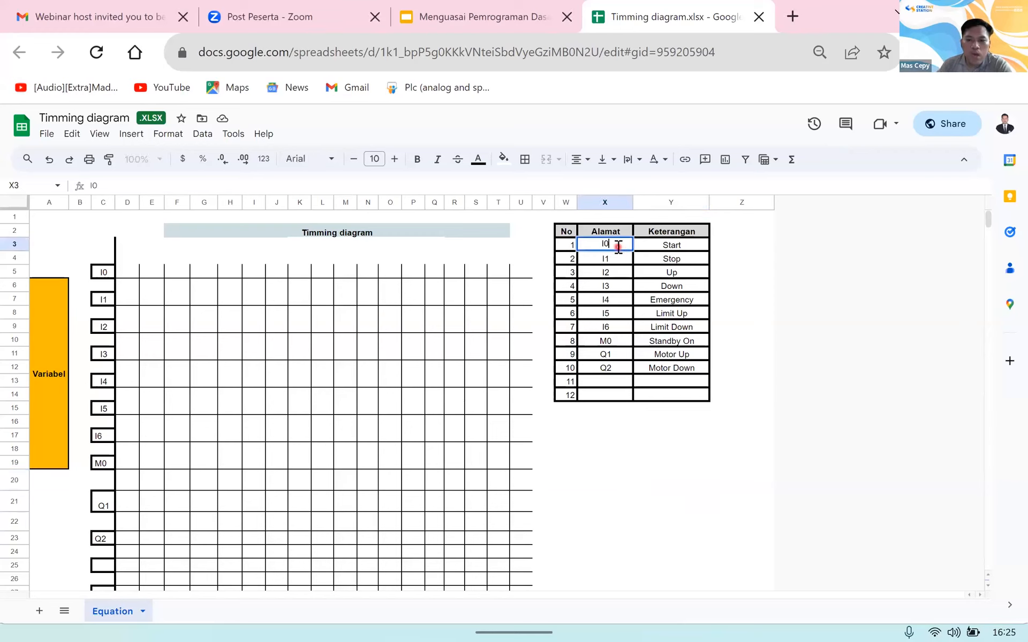
pyautogui.write('.0')
pyautogui.press('Return')
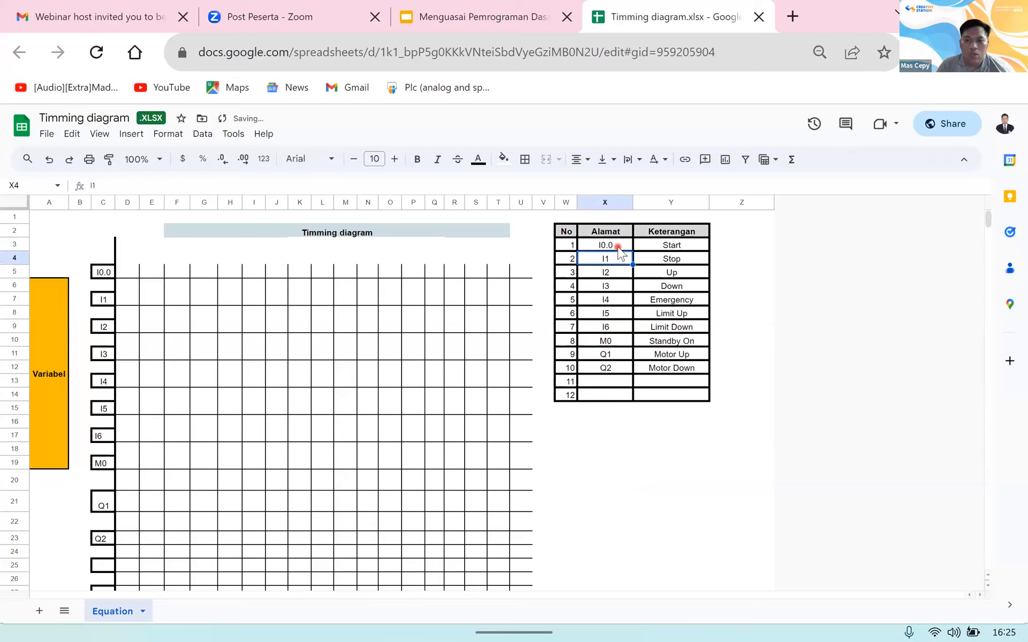
pyautogui.doubleClick(620, 259)
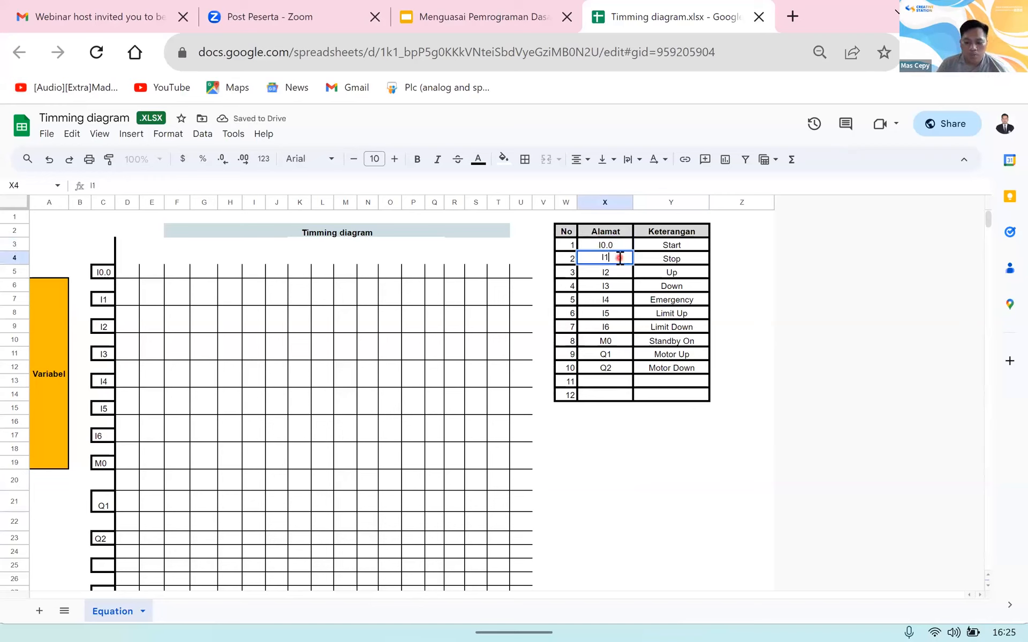
pyautogui.write('0.1')
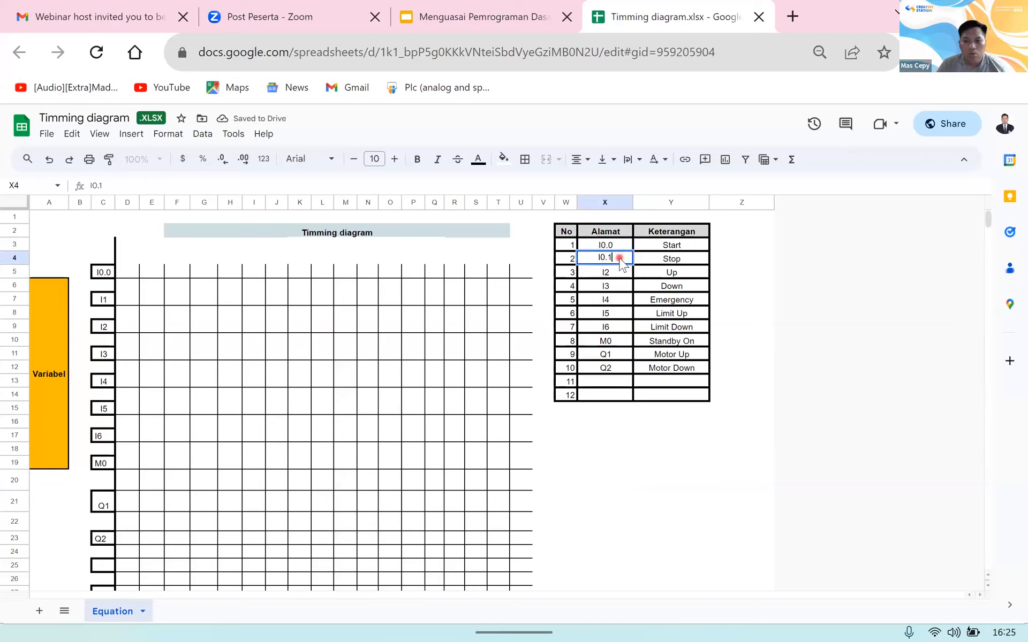
pyautogui.press('Return')
# Step: Change the Up and Down addresses in the Alamat column to I0.2 and I0.3
pyautogui.doubleClick(620, 273)
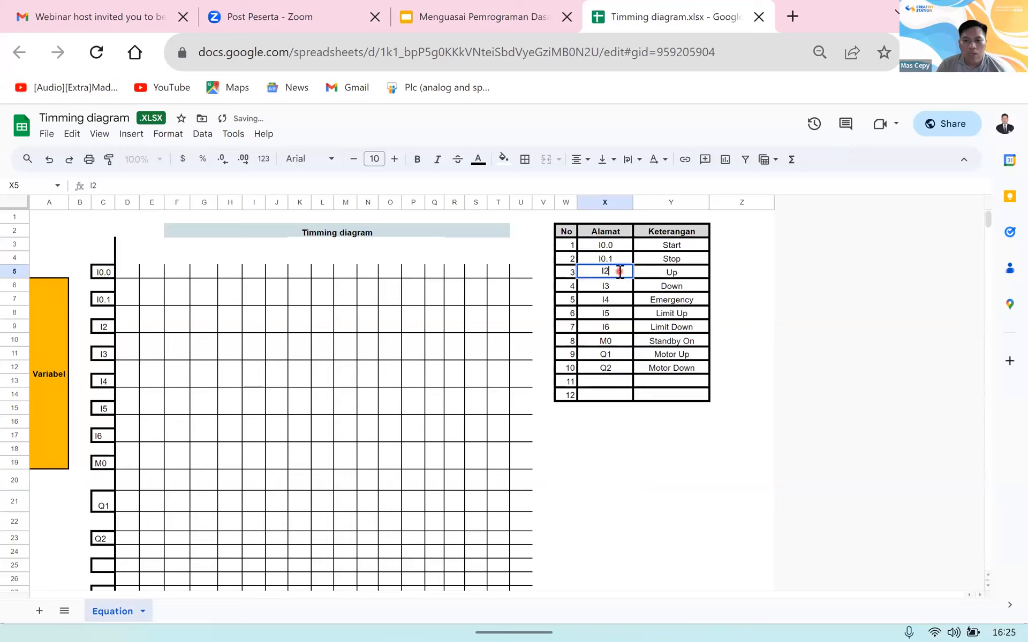
pyautogui.press('BackSpace')
pyautogui.write('0.2')
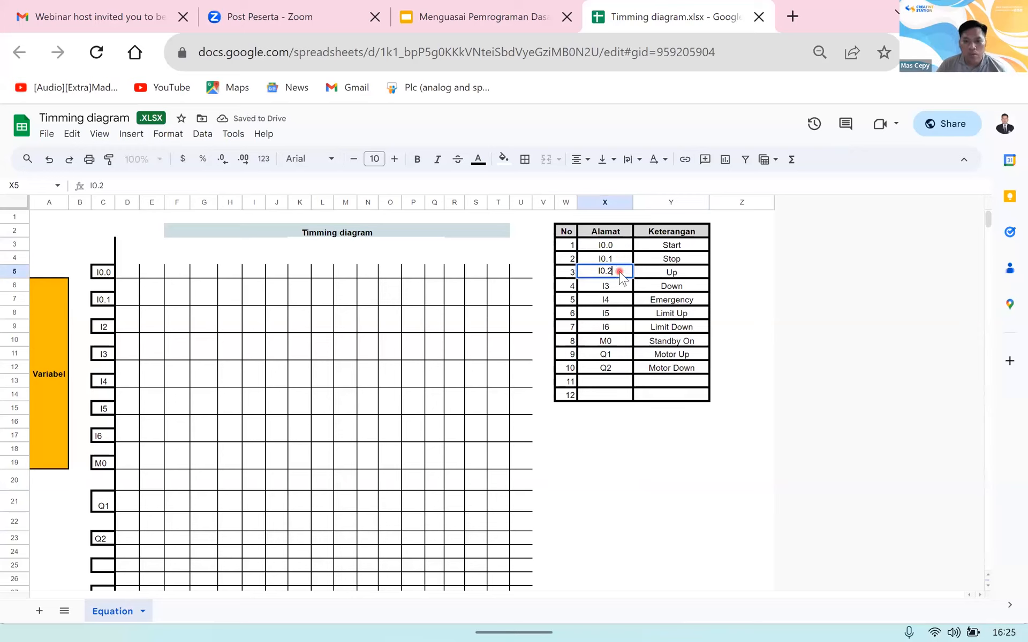
pyautogui.press('Return')
pyautogui.doubleClick(620, 289)
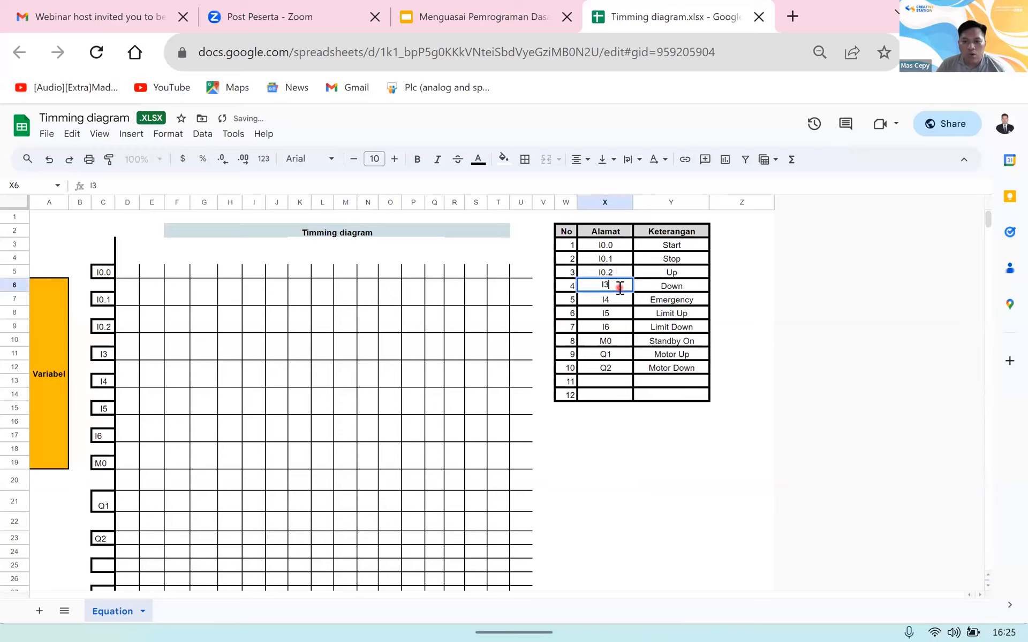
pyautogui.press('BackSpace')
pyautogui.write('0.3')
pyautogui.press('Return')
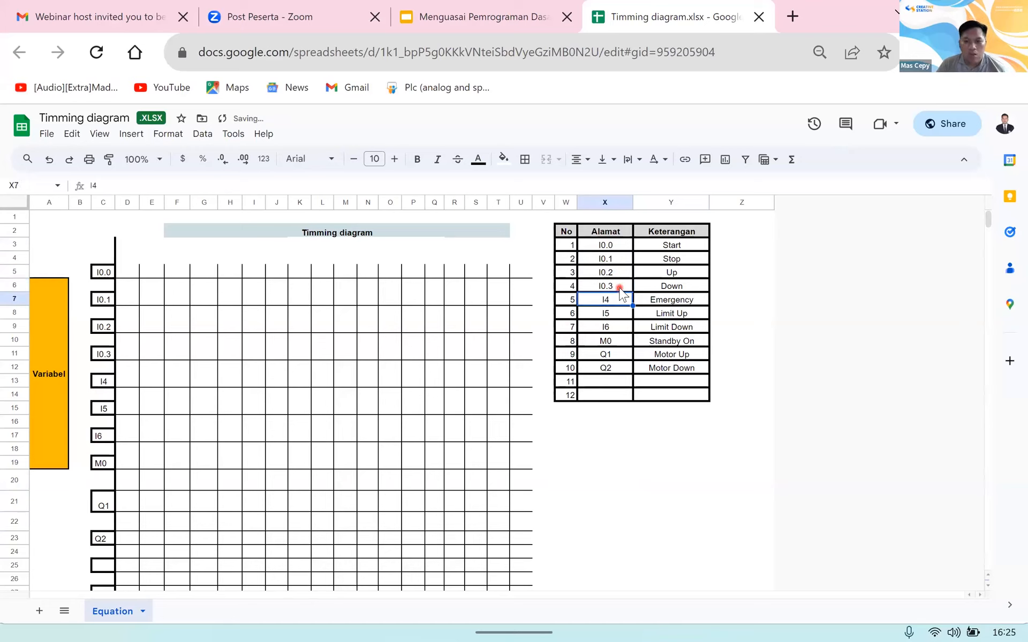
# Step: Change the Emergency and Limit Up addresses in the Alamat column to I0.4 and I0.5
pyautogui.doubleClick(621, 301)
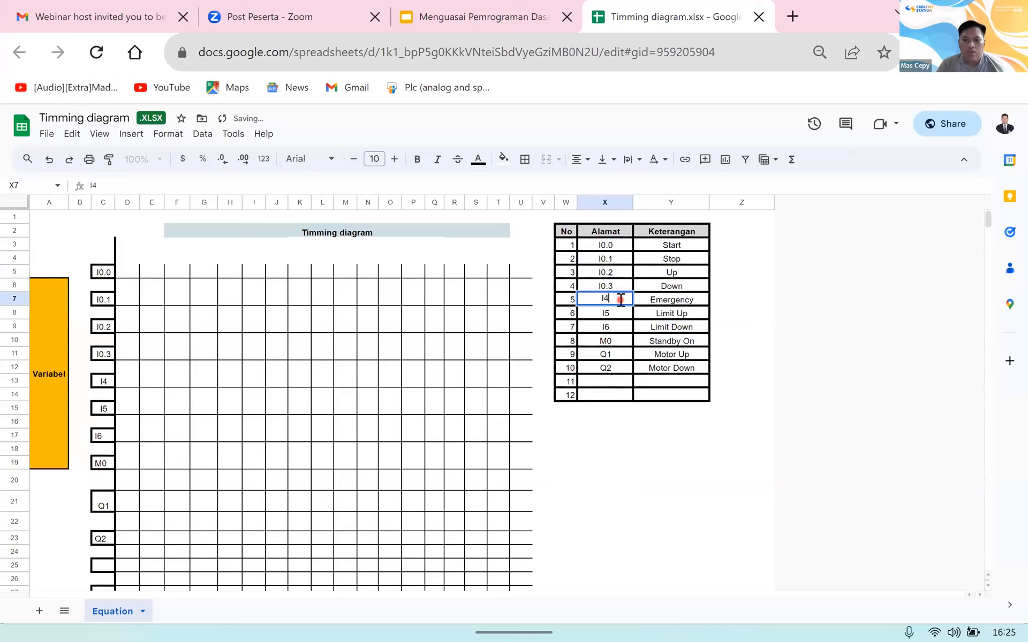
pyautogui.press('BackSpace')
pyautogui.write('0.4')
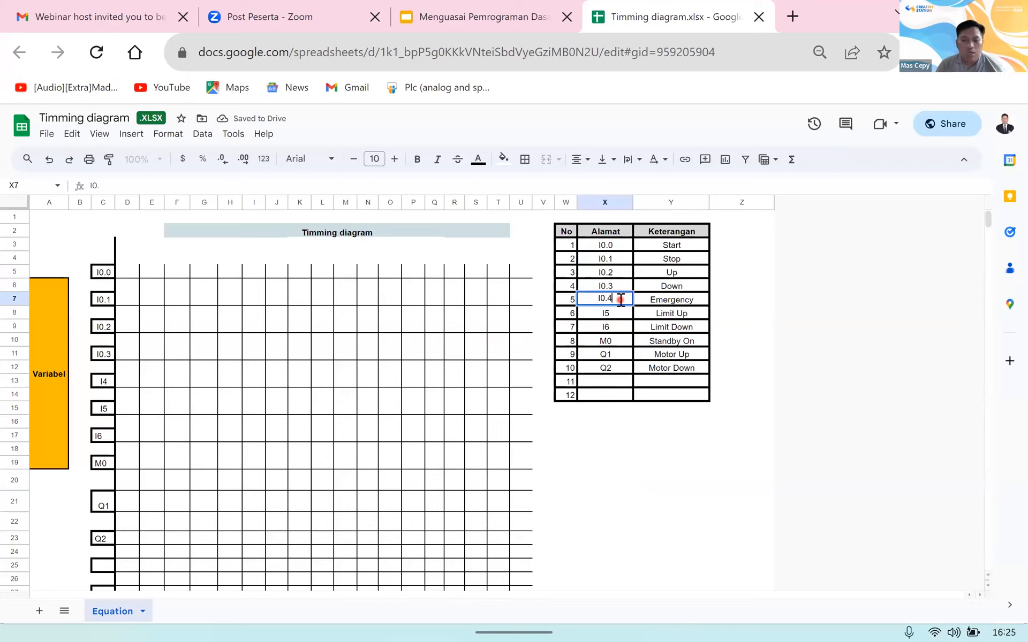
pyautogui.press('Return')
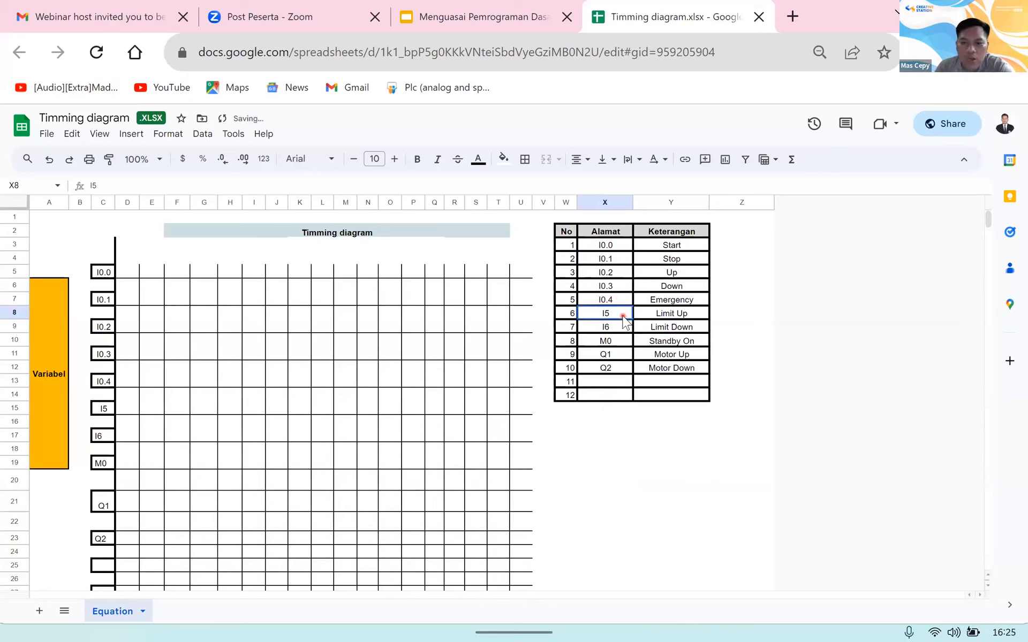
pyautogui.doubleClick(623, 315)
pyautogui.press('BackSpace')
pyautogui.write('0')
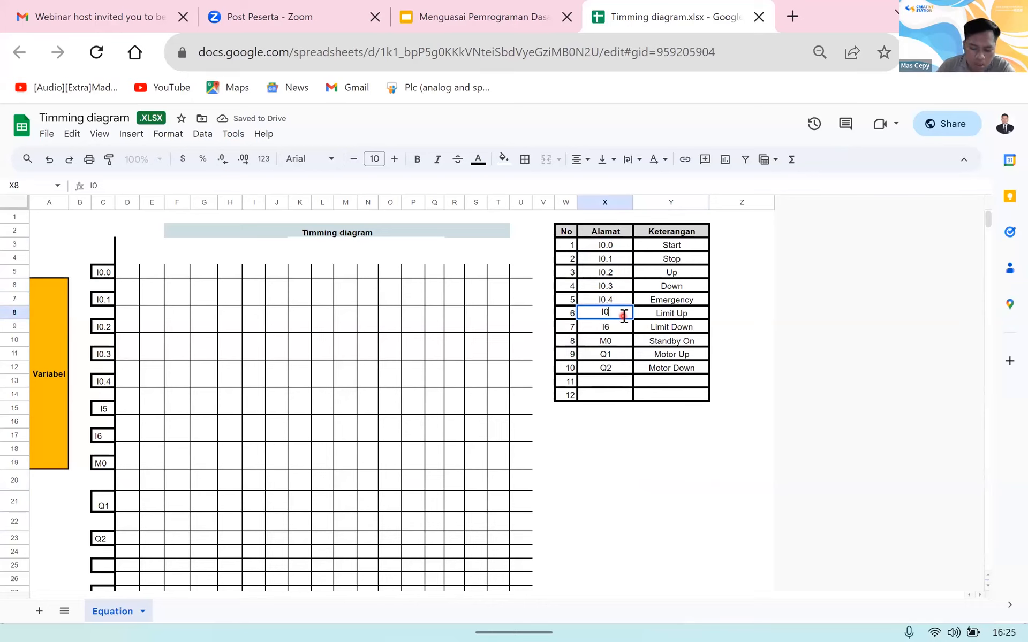
pyautogui.write('.5')
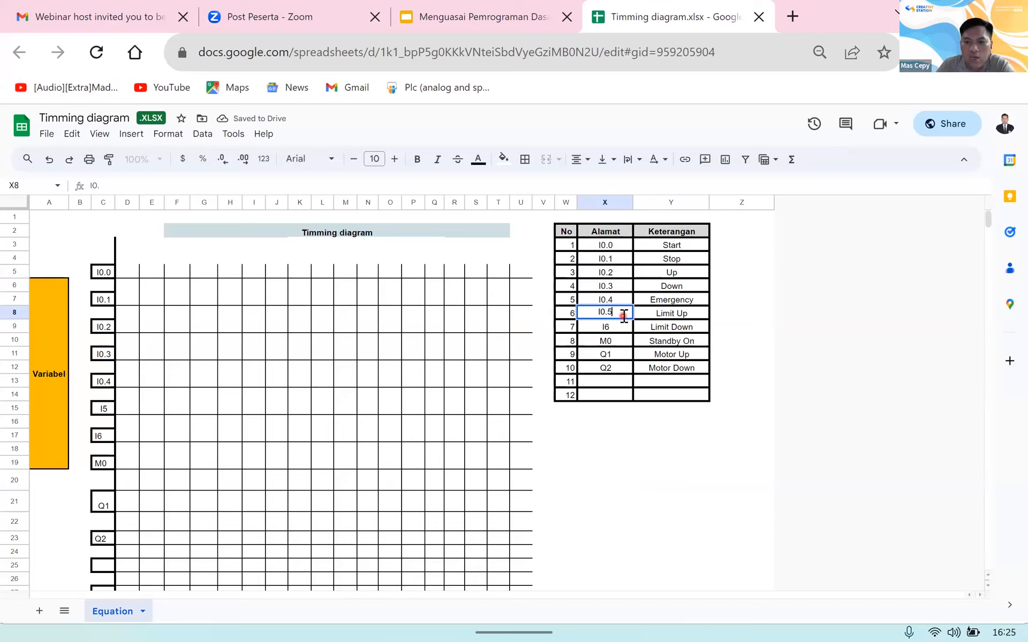
pyautogui.press('Return')
# Step: Change the Limit Down address in the Alamat column to I0.6
pyautogui.doubleClick(624, 326)
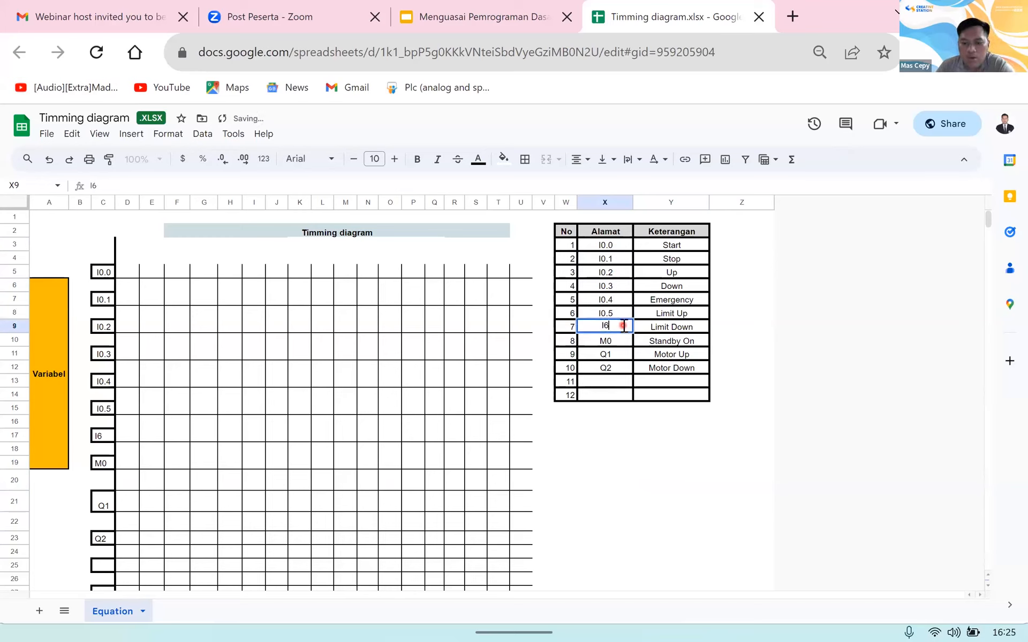
pyautogui.press('BackSpace')
pyautogui.write('0.6')
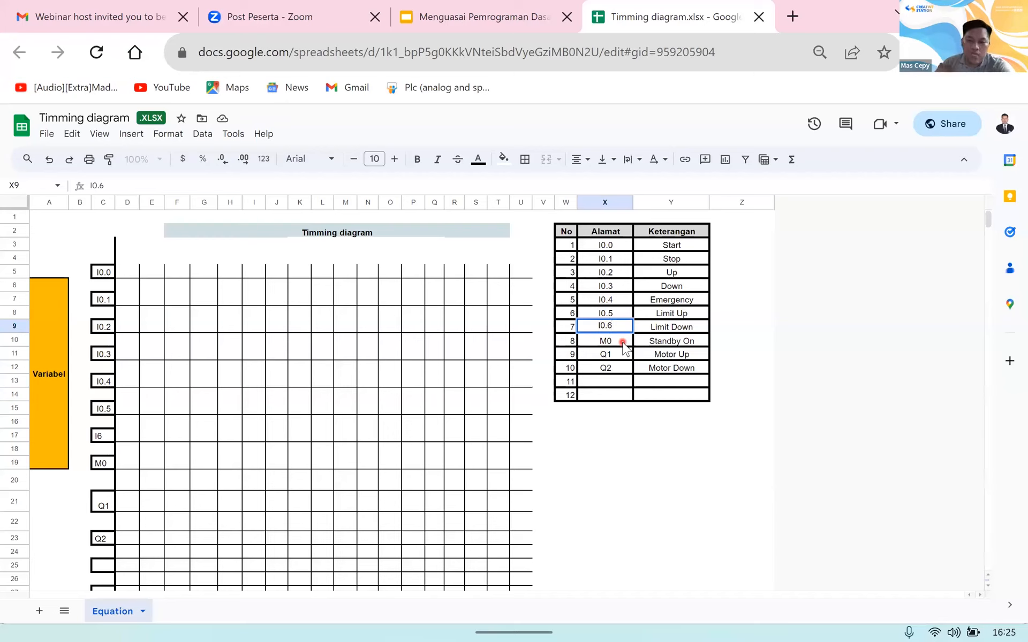
pyautogui.press('Return')
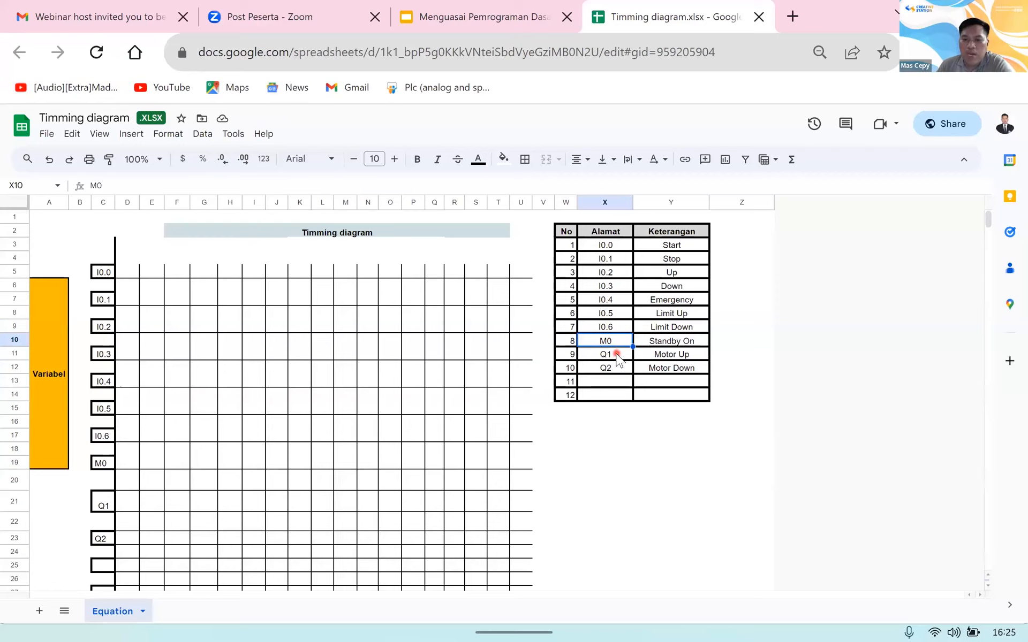
# Step: Change the Motor Up and Motor Down addresses in the Alamat column to Q0.1 and Q0.2
pyautogui.click(617, 356)
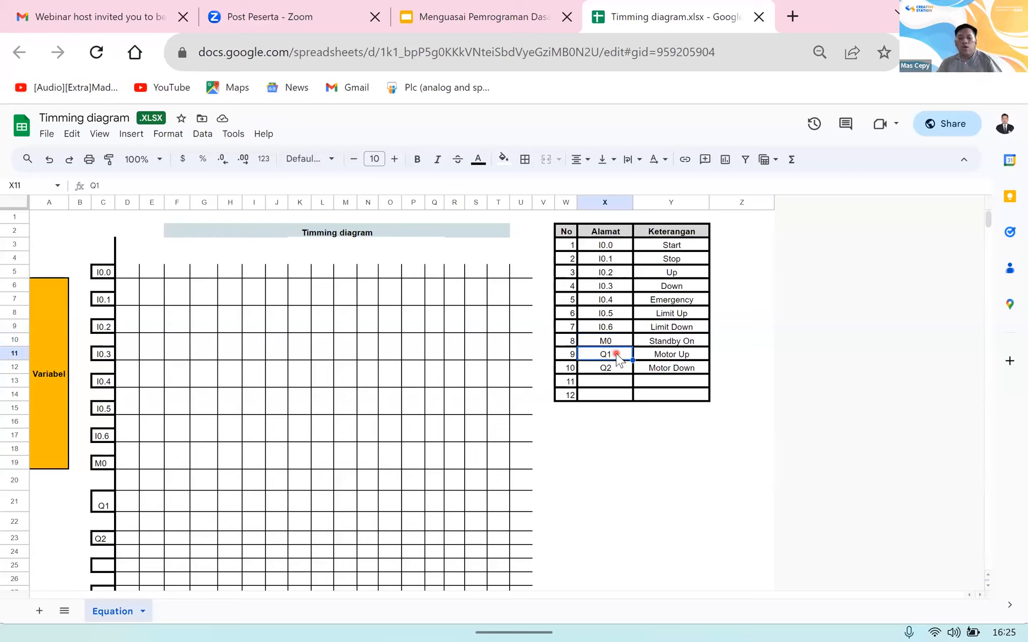
pyautogui.doubleClick(617, 355)
pyautogui.press('BackSpace')
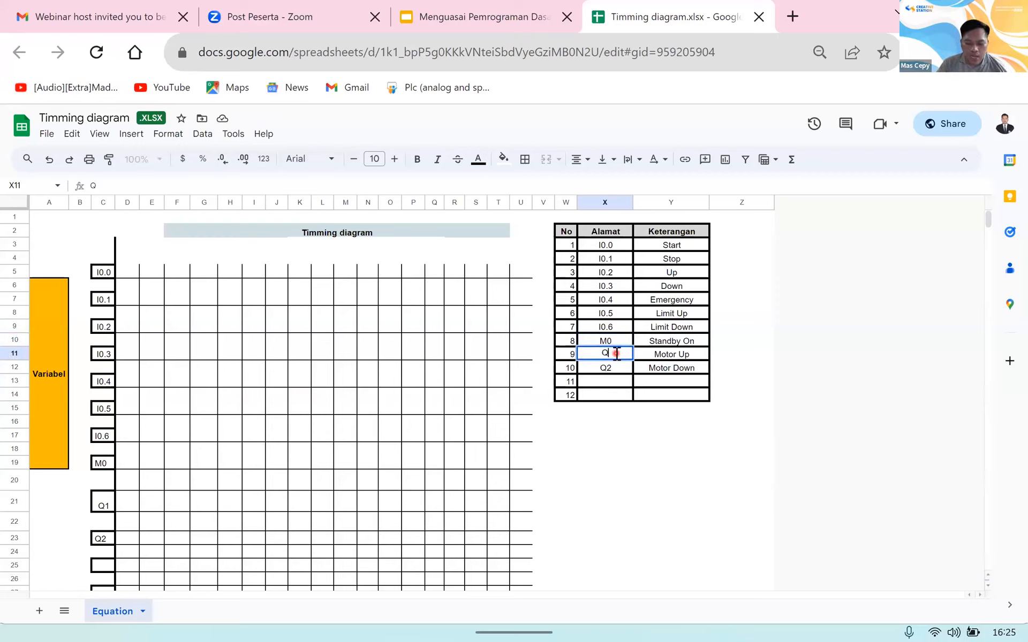
pyautogui.write('0.1')
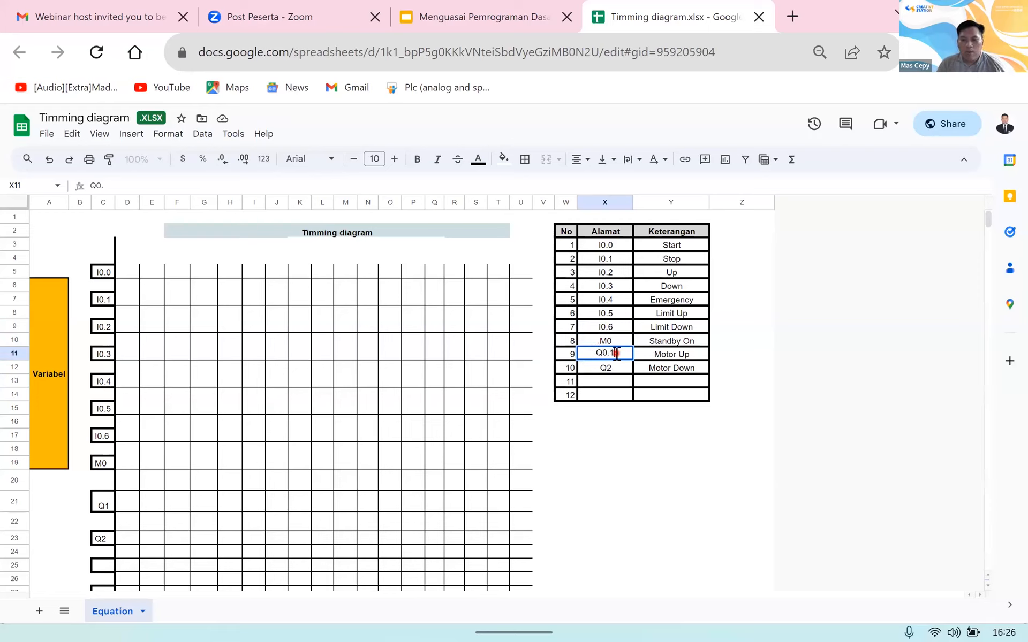
pyautogui.press('Return')
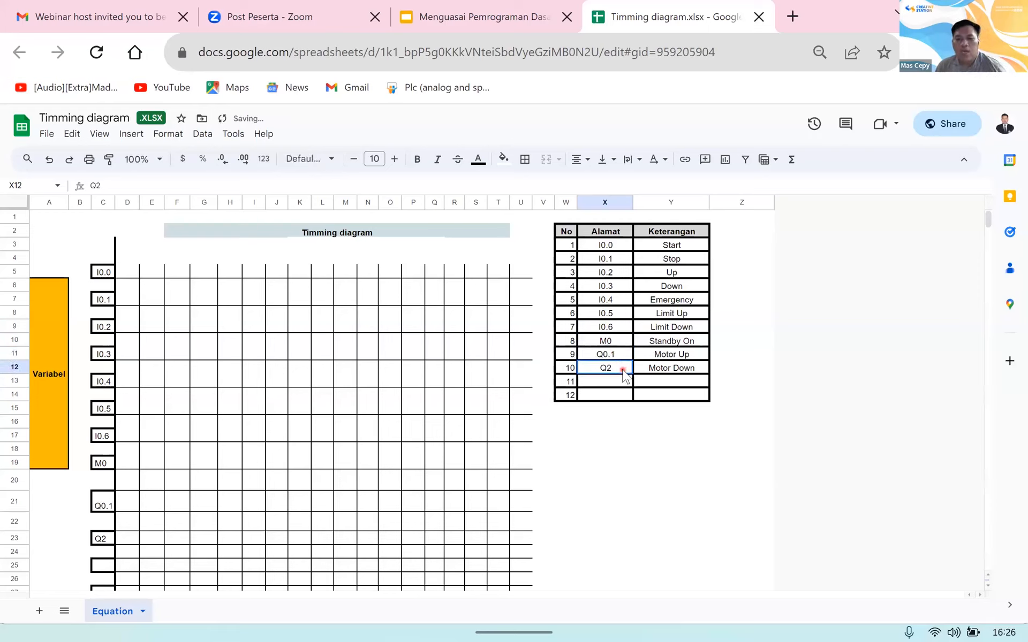
pyautogui.doubleClick(623, 369)
pyautogui.press('BackSpace')
pyautogui.write('0.2')
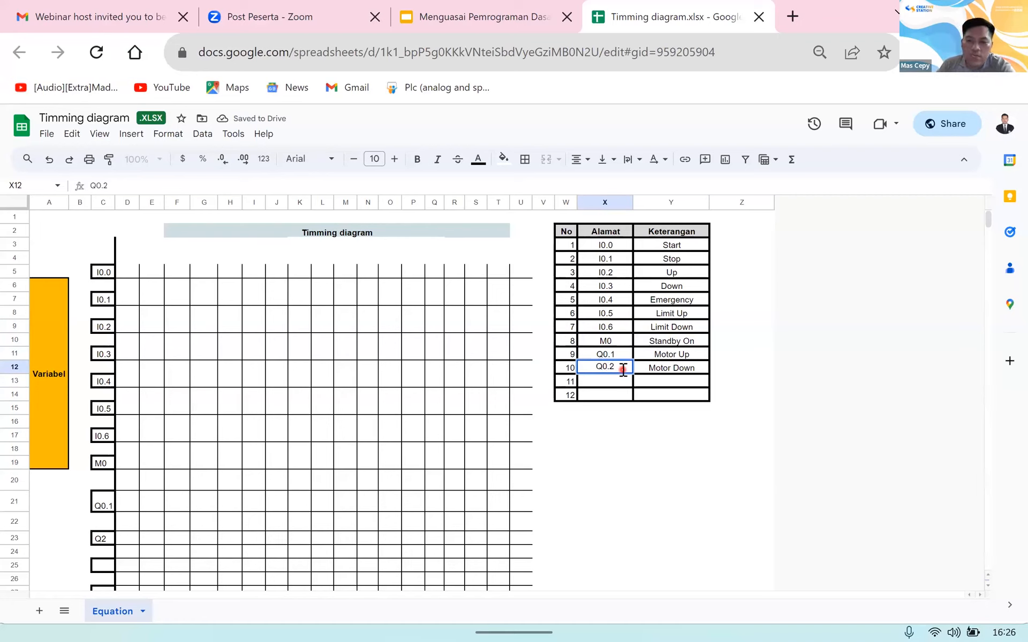
pyautogui.press('Return')
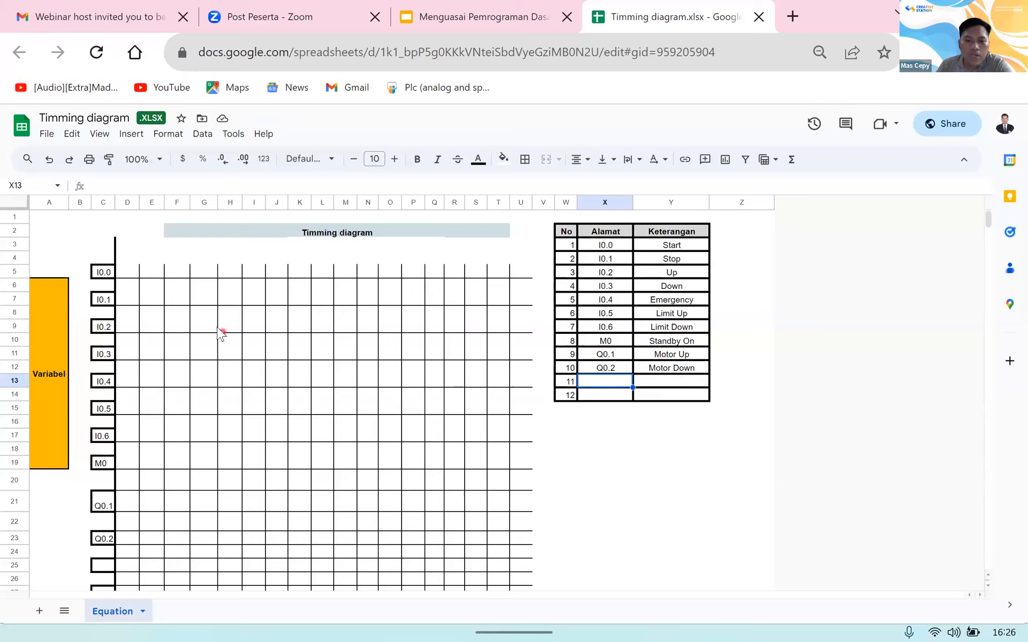
# Step: Mark the I0.0 signal as on in the timing diagram by entering 1 in cell E5
pyautogui.click(149, 274)
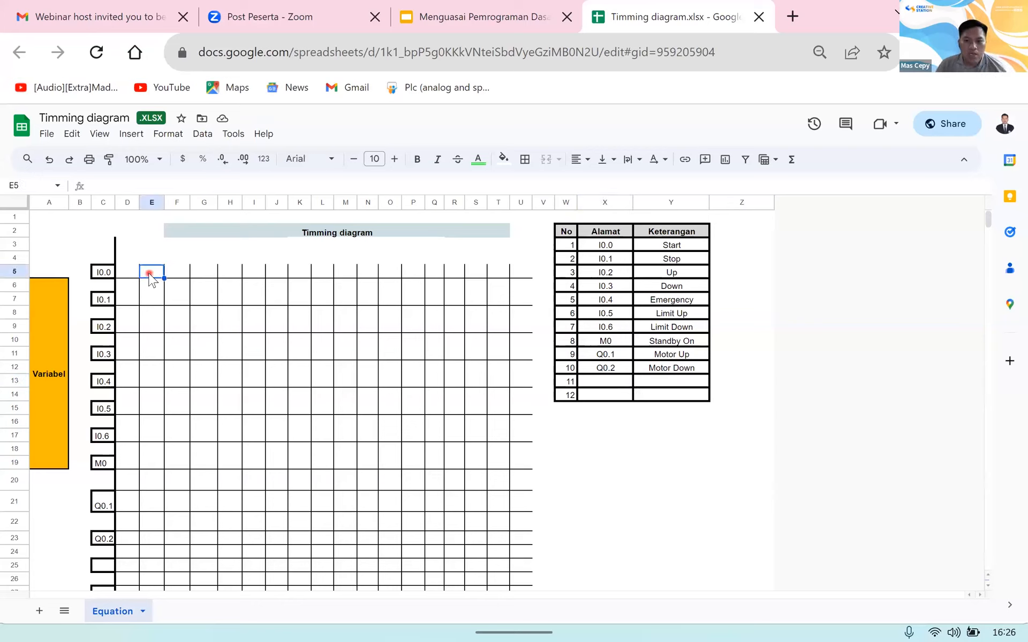
pyautogui.write('1')
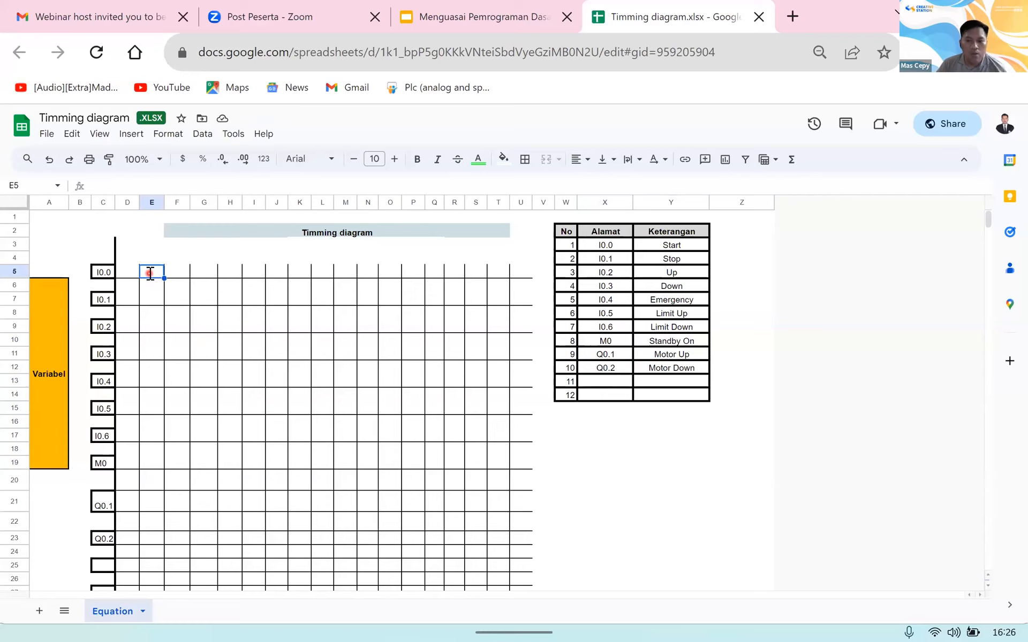
pyautogui.press('Right')
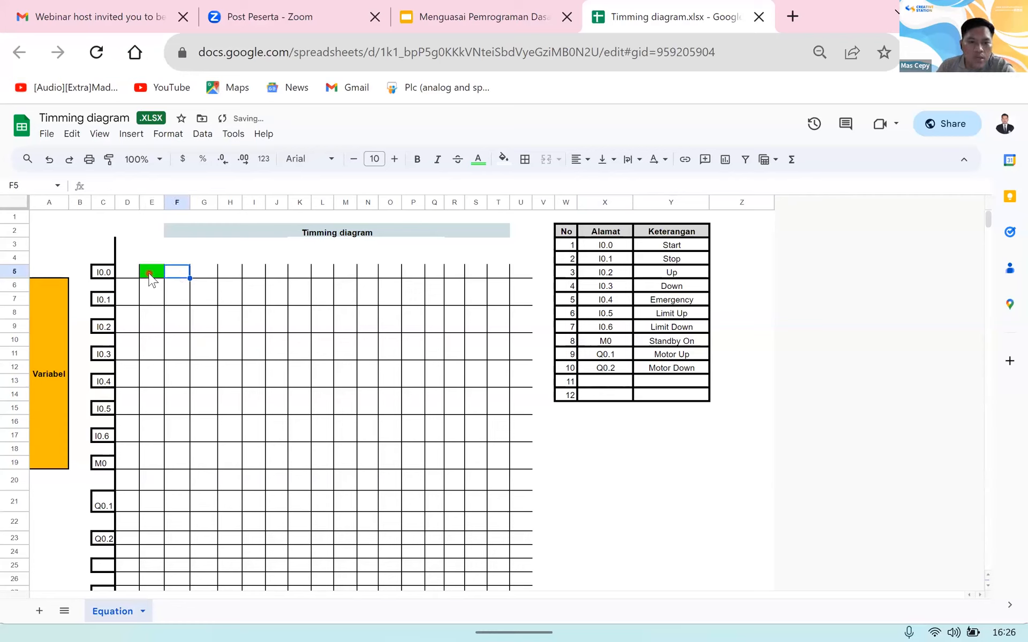
# Step: Mark M0 as on for two time slots by entering 1 in cells E19 and F19
pyautogui.press('Down')
pyautogui.press('Down')
pyautogui.press('Down')
pyautogui.press('Down')
pyautogui.press('Down')
pyautogui.press('Down')
pyautogui.press('Down')
pyautogui.press('Down')
pyautogui.press('Down')
pyautogui.press('Down')
pyautogui.press('Down')
pyautogui.press('Down')
pyautogui.press('Down')
pyautogui.press('Down')
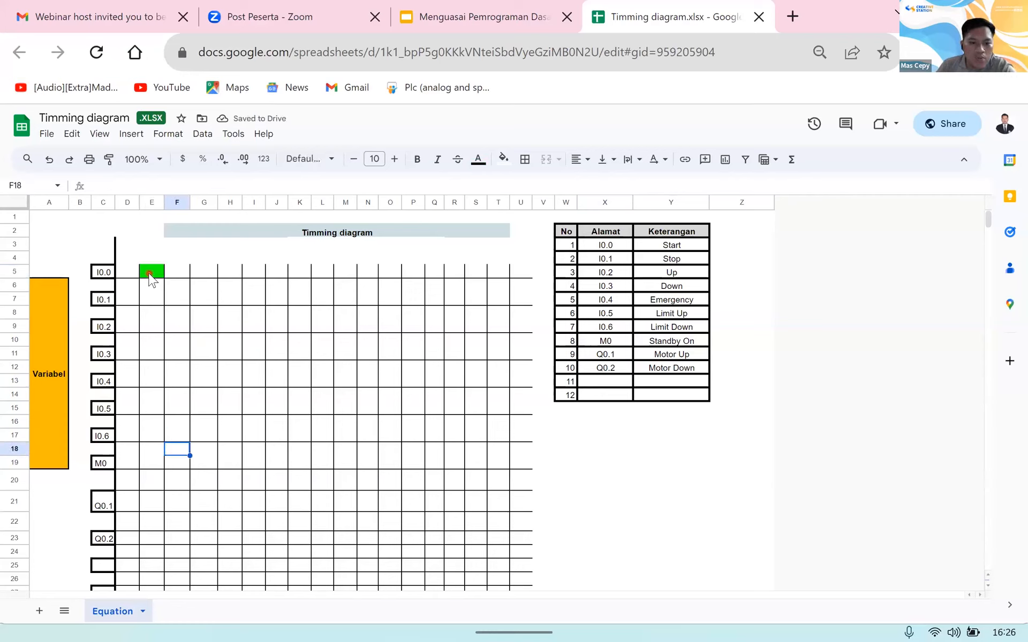
pyautogui.press('Left')
pyautogui.write('1')
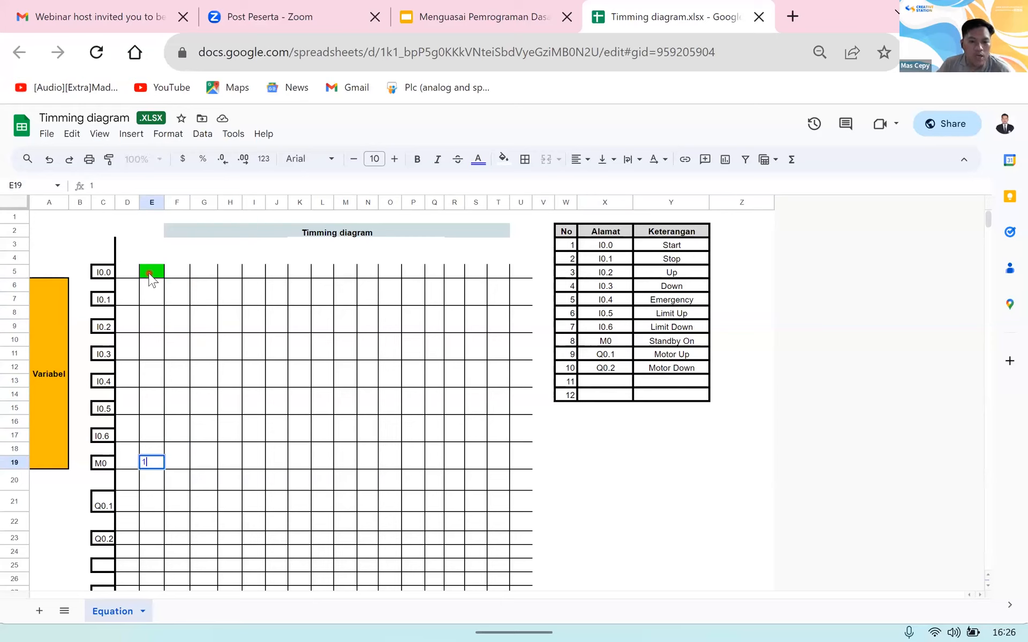
pyautogui.press('Right')
pyautogui.write('1')
pyautogui.press('Right')
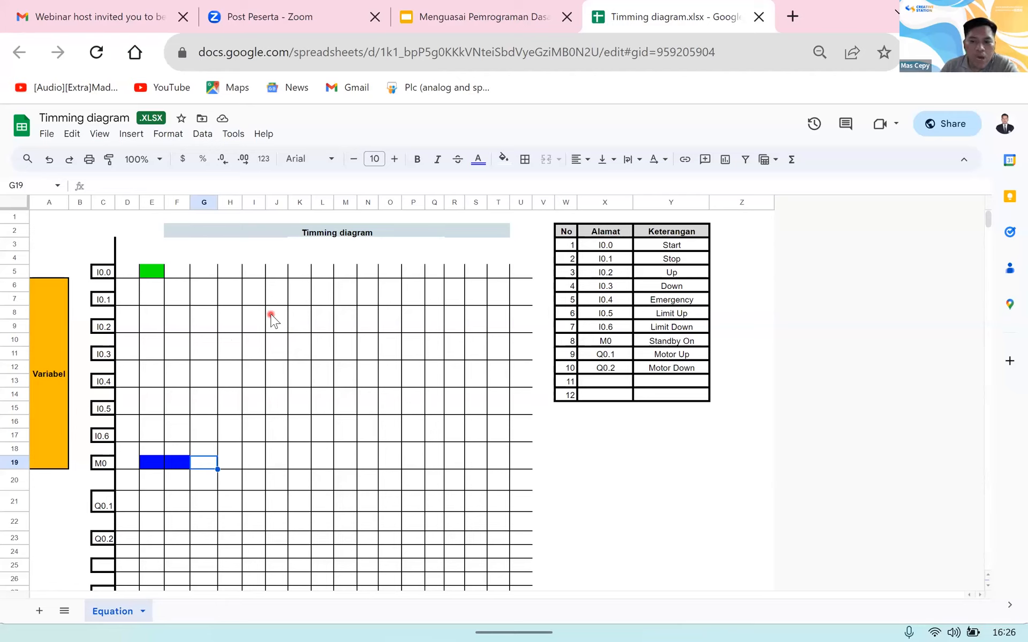
# Step: Mark the I0.2 signal as on in the timing diagram by entering 1 in cell E9
pyautogui.click(150, 326)
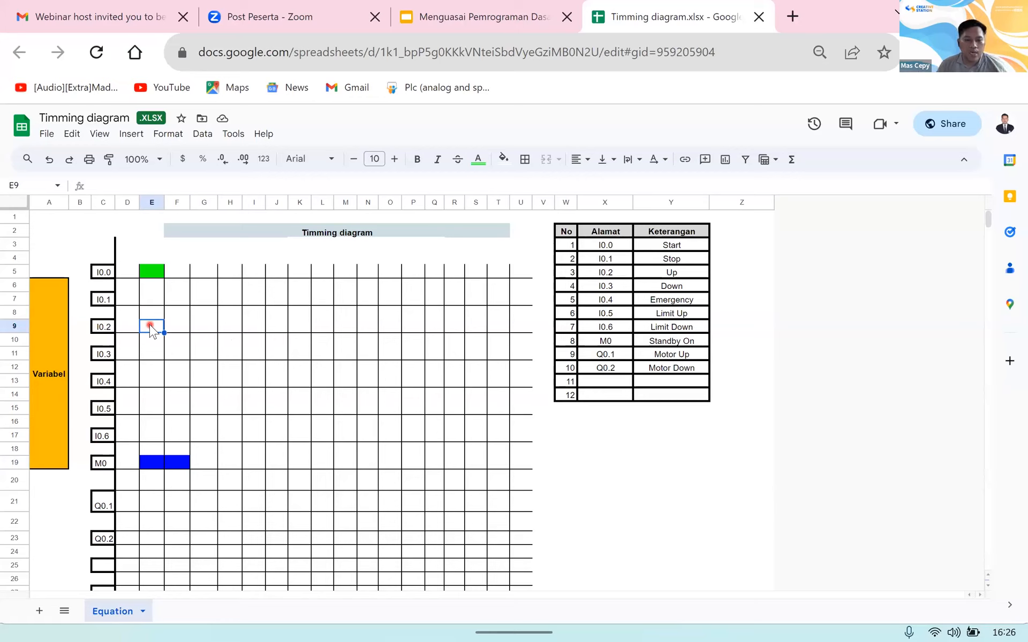
pyautogui.write('1')
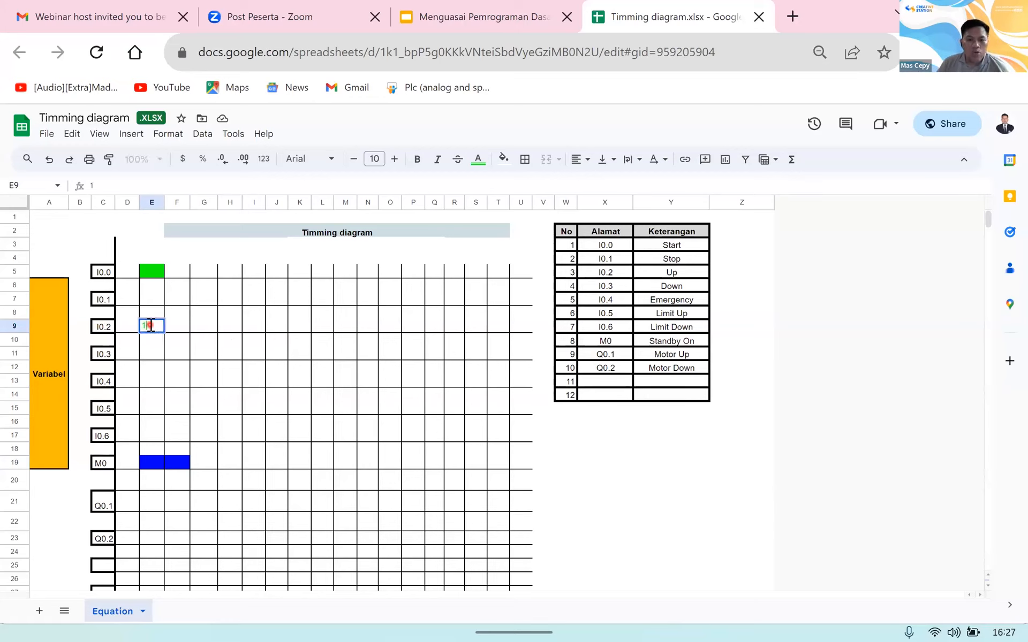
pyautogui.press('Tab')
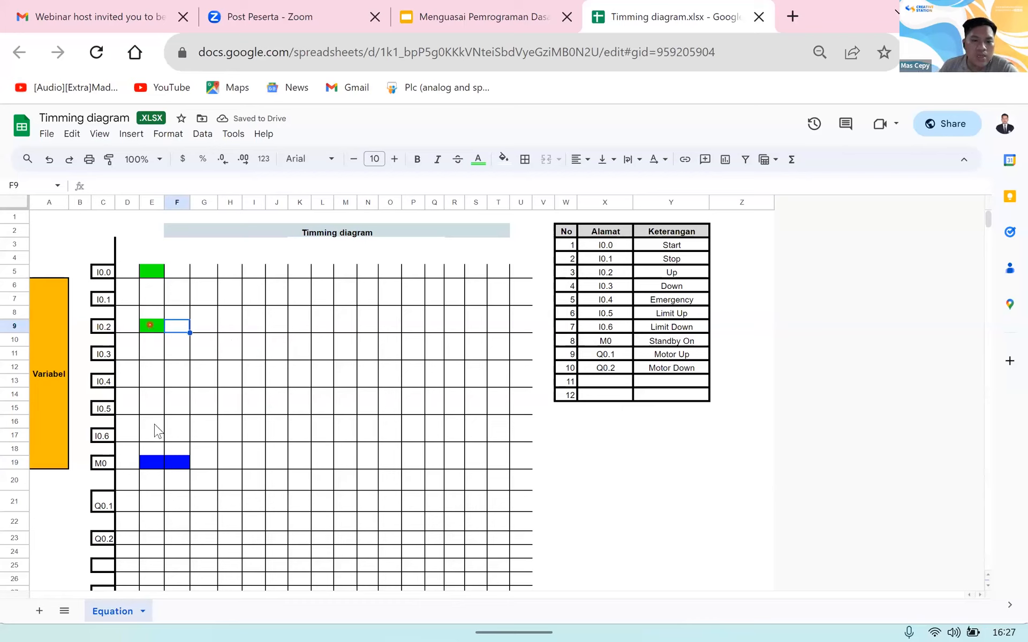
# Step: Mark Q0.1 as on for three time slots by entering 1 in cells E21, F21 and G21
pyautogui.click(155, 504)
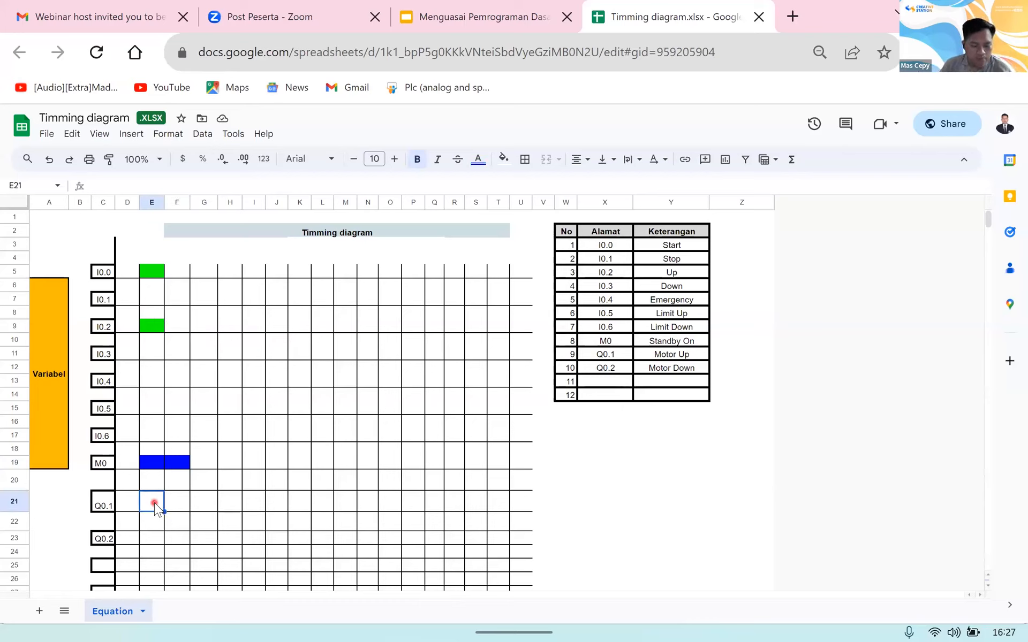
pyautogui.write('1')
pyautogui.press('Tab')
pyautogui.write('1')
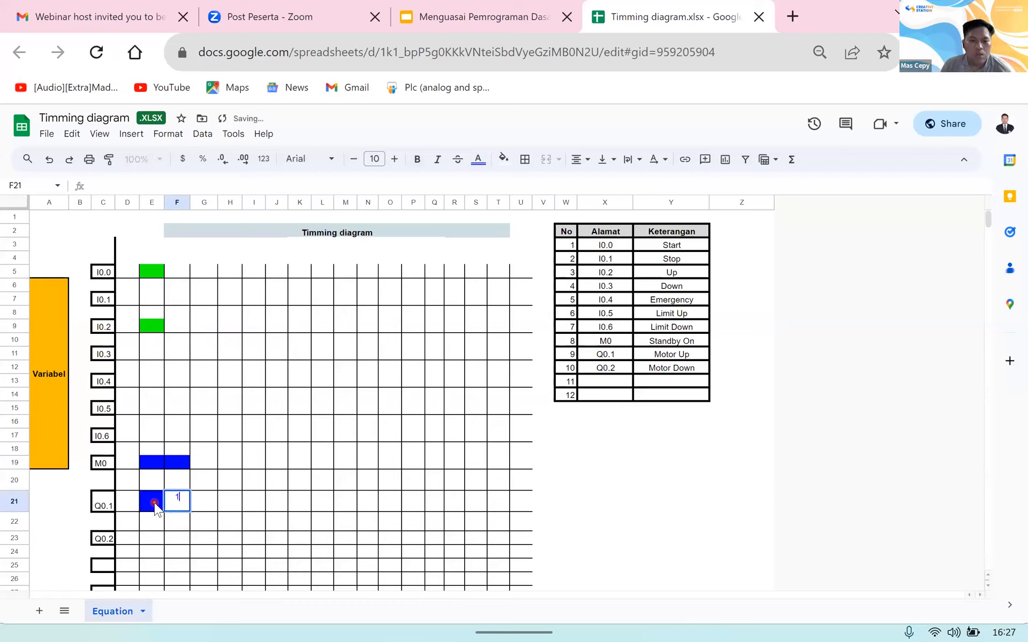
pyautogui.press('Tab')
pyautogui.write('1')
pyautogui.press('Tab')
pyautogui.hotkey('shift', 'Tab')
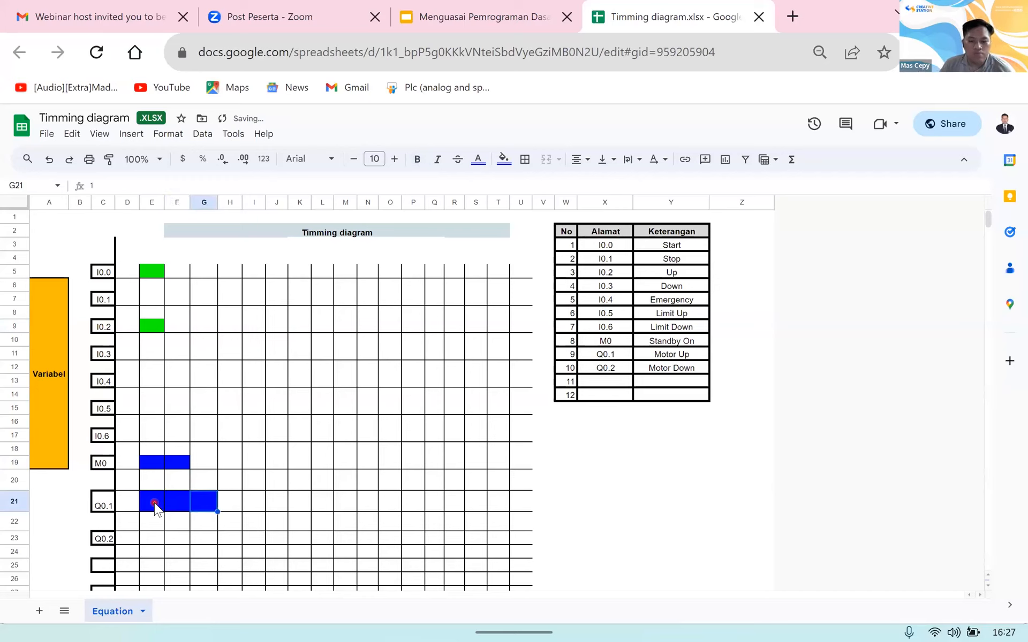
# Step: Extend the M0 signal by two more time slots by entering 1 in cells G19 and H19
pyautogui.press('Up')
pyautogui.press('Up')
pyautogui.write('1')
pyautogui.press('Tab')
pyautogui.write('1')
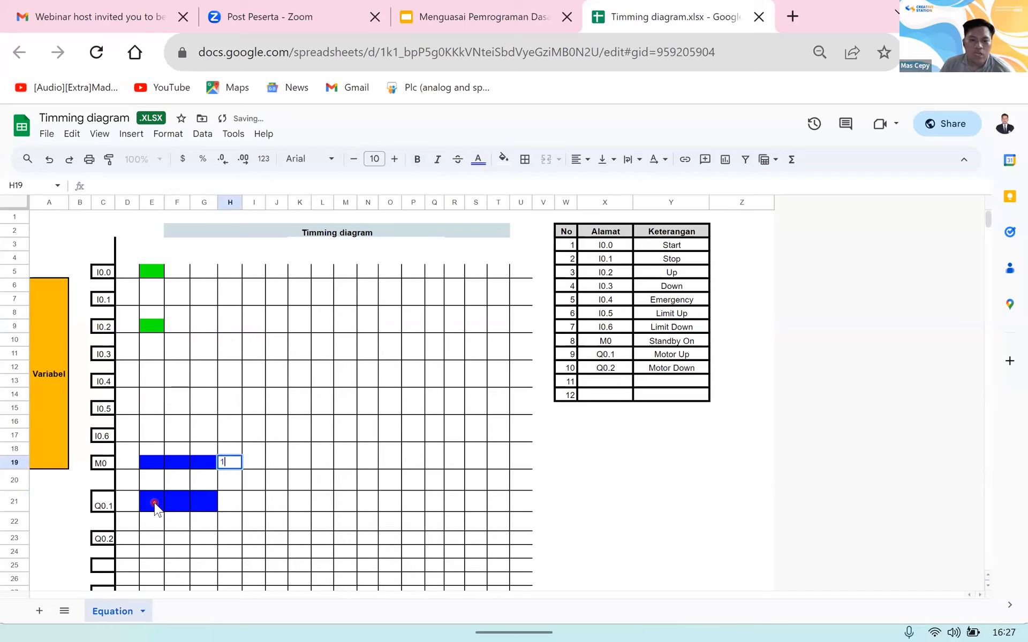
pyautogui.press('Tab')
pyautogui.hotkey('shift', 'Tab')
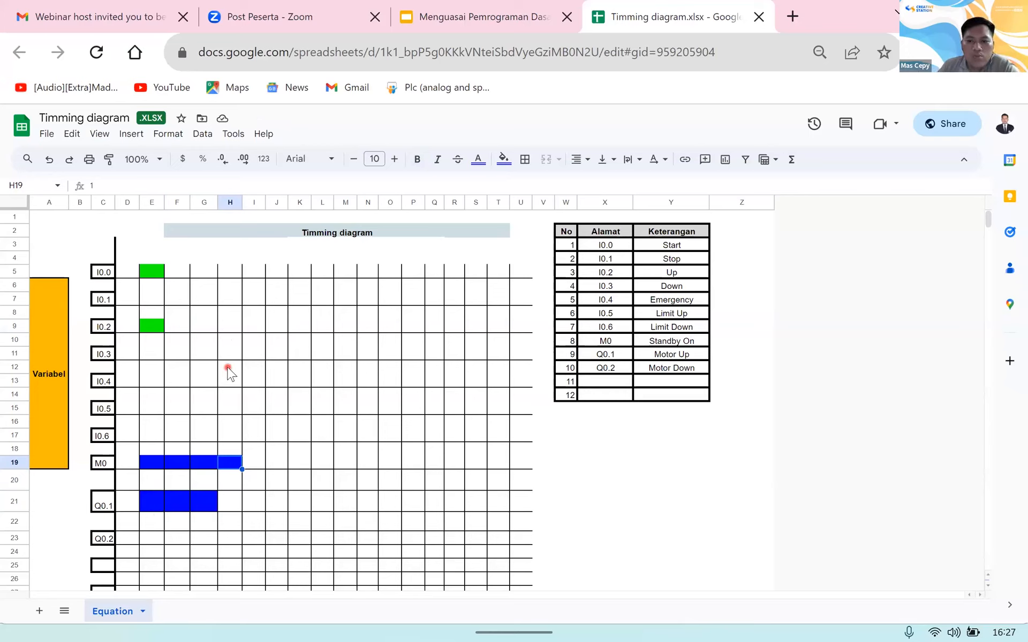
# Step: Mark the I0.5 signal as on in the fourth time slot by entering 1 in cell H15
pyautogui.click(224, 409)
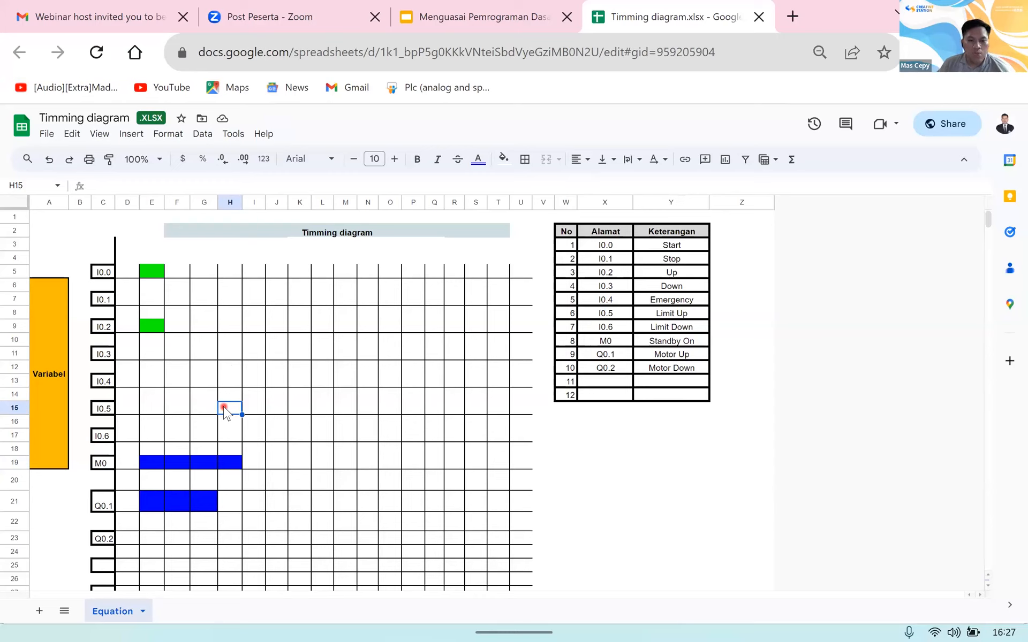
pyautogui.write('1')
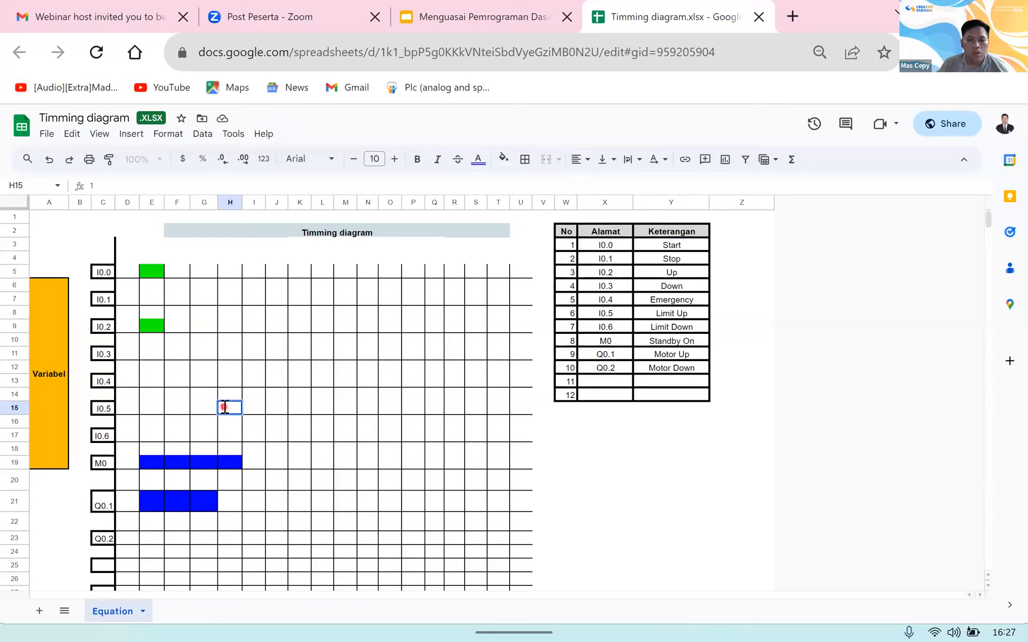
pyautogui.press('Tab')
pyautogui.press('Down')
pyautogui.press('Down')
pyautogui.press('Down')
pyautogui.press('Down')
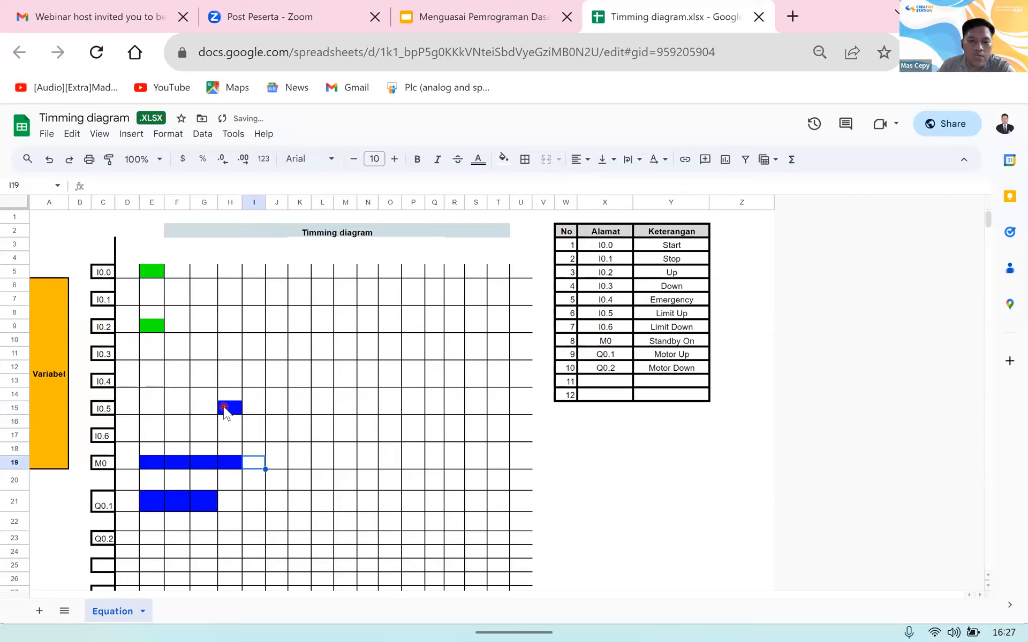
pyautogui.press('Up')
pyautogui.press('Left')
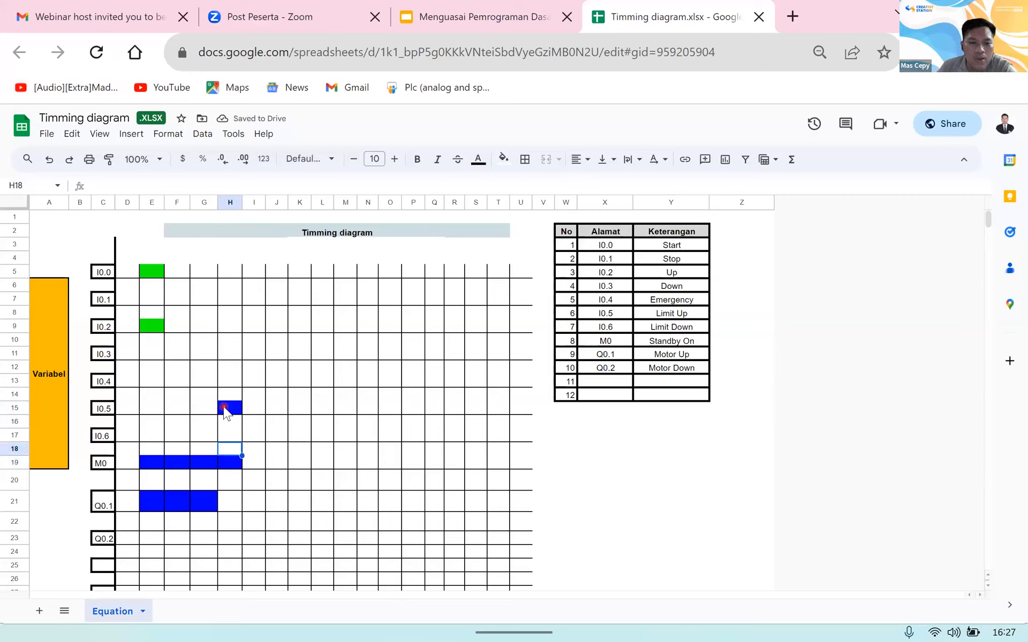
pyautogui.press('Down')
pyautogui.press('Down')
pyautogui.press('Down')
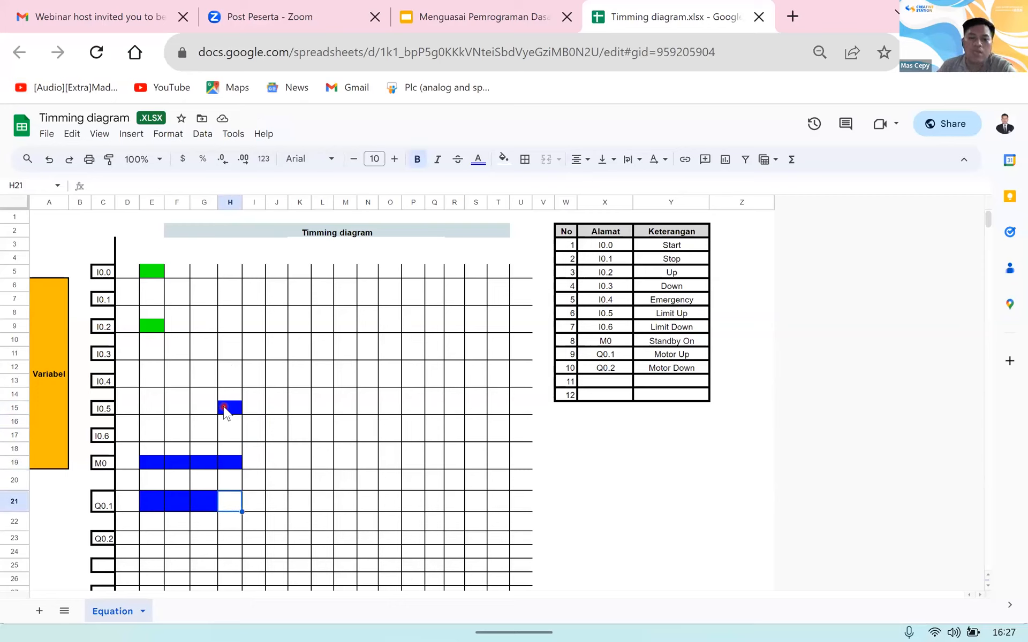
# Step: Switch to EcoStruxure Machine Expert - Basic and stop the running controller and its simulator
pyautogui.hotkey('alt', 'Tab')
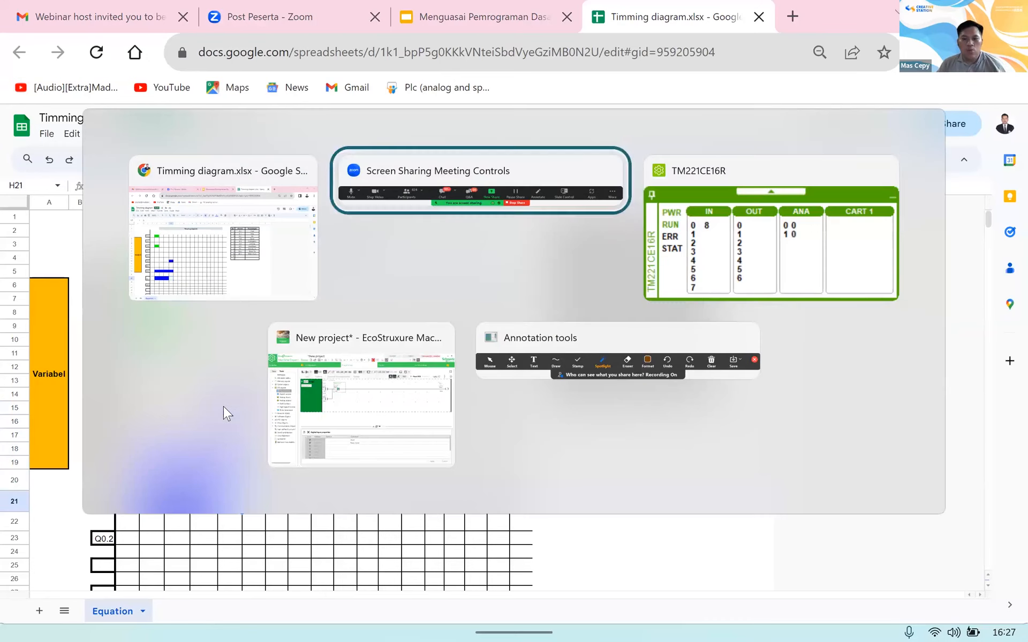
pyautogui.hotkey('alt', 'Tab')
pyautogui.hotkey('alt', 'Tab')
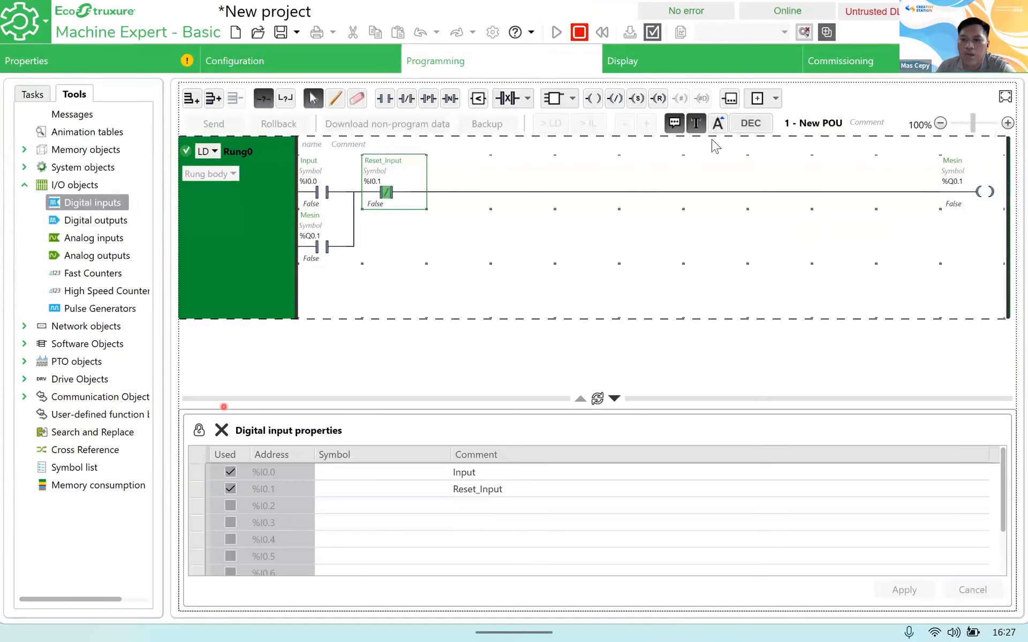
pyautogui.click(884, 65)
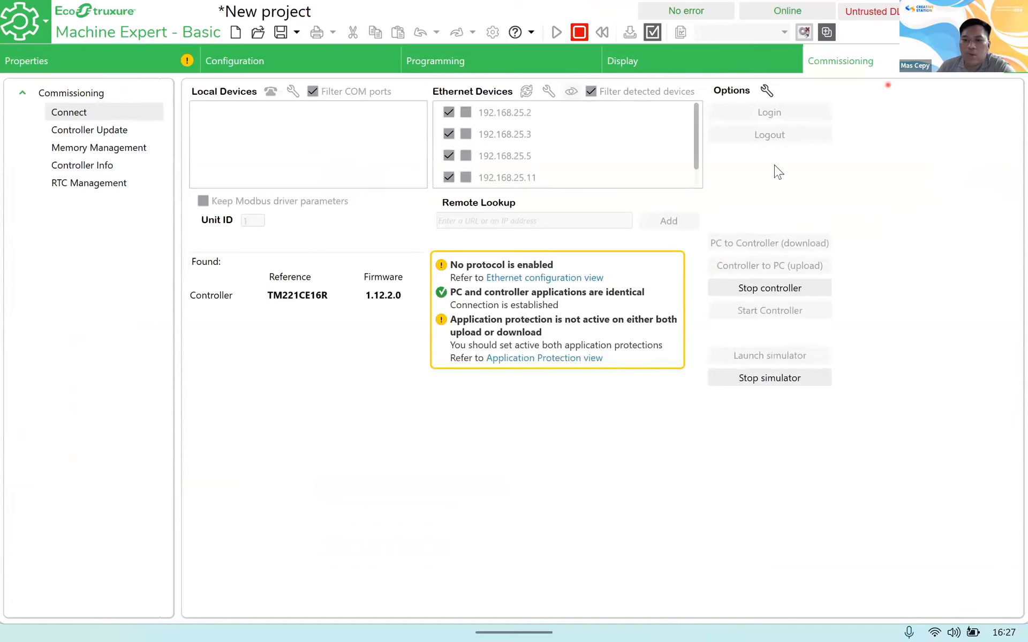
pyautogui.click(790, 289)
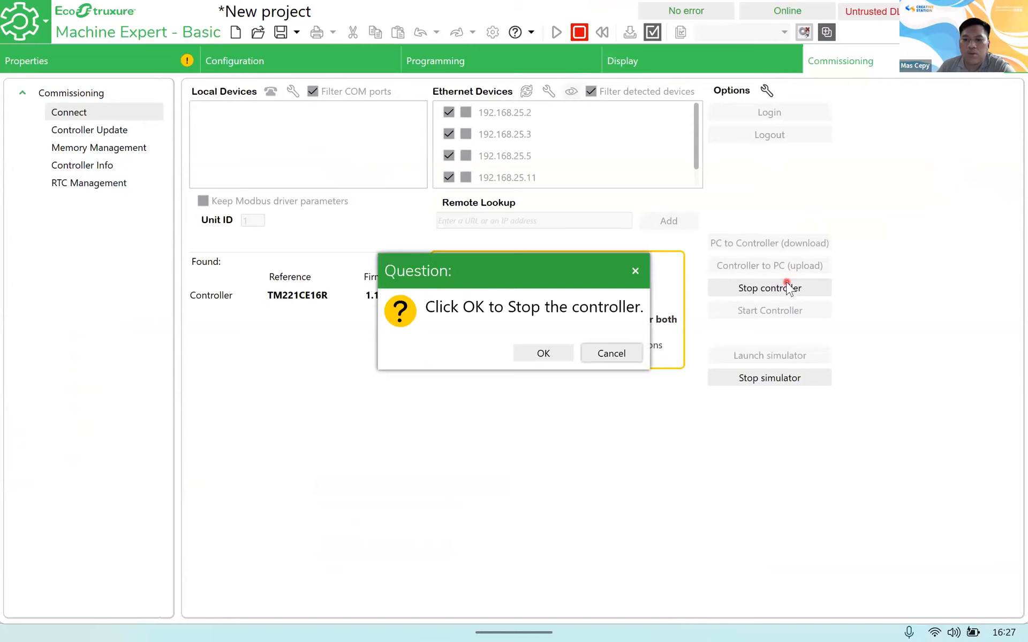
pyautogui.click(568, 355)
pyautogui.click(752, 379)
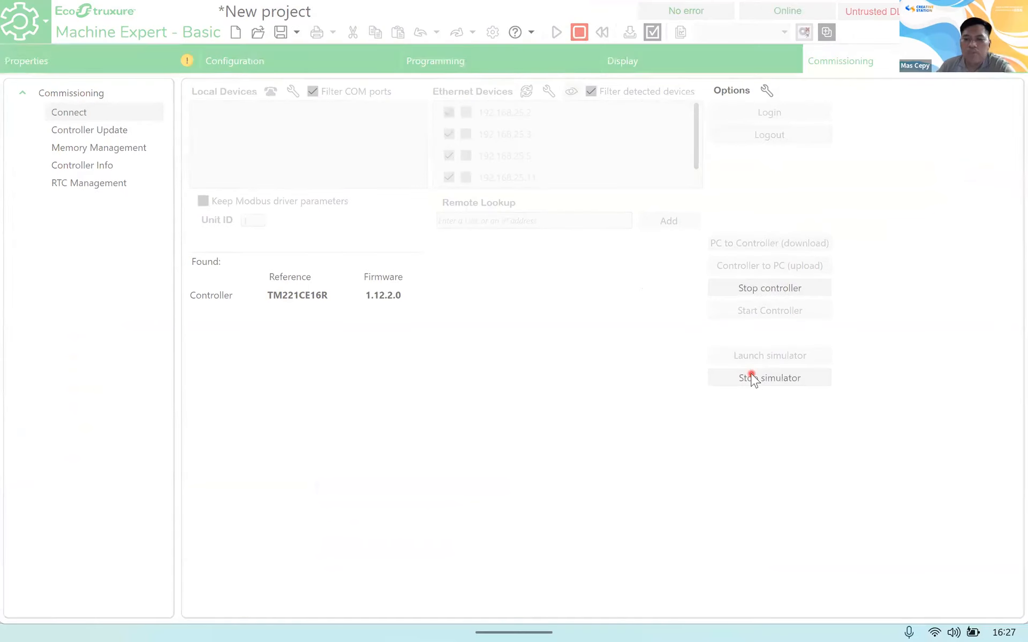
pyautogui.click(751, 373)
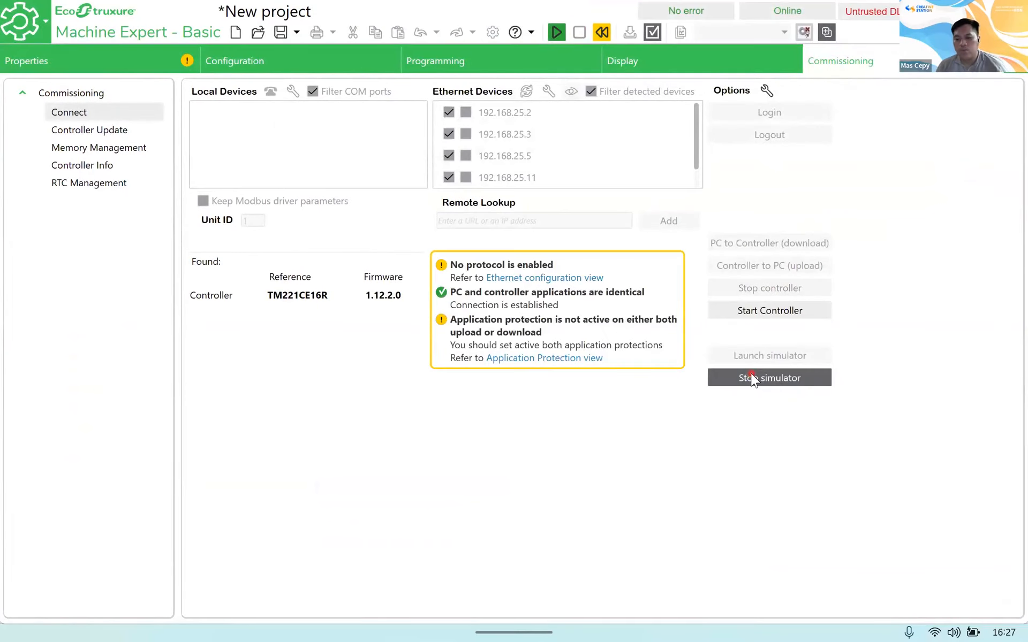